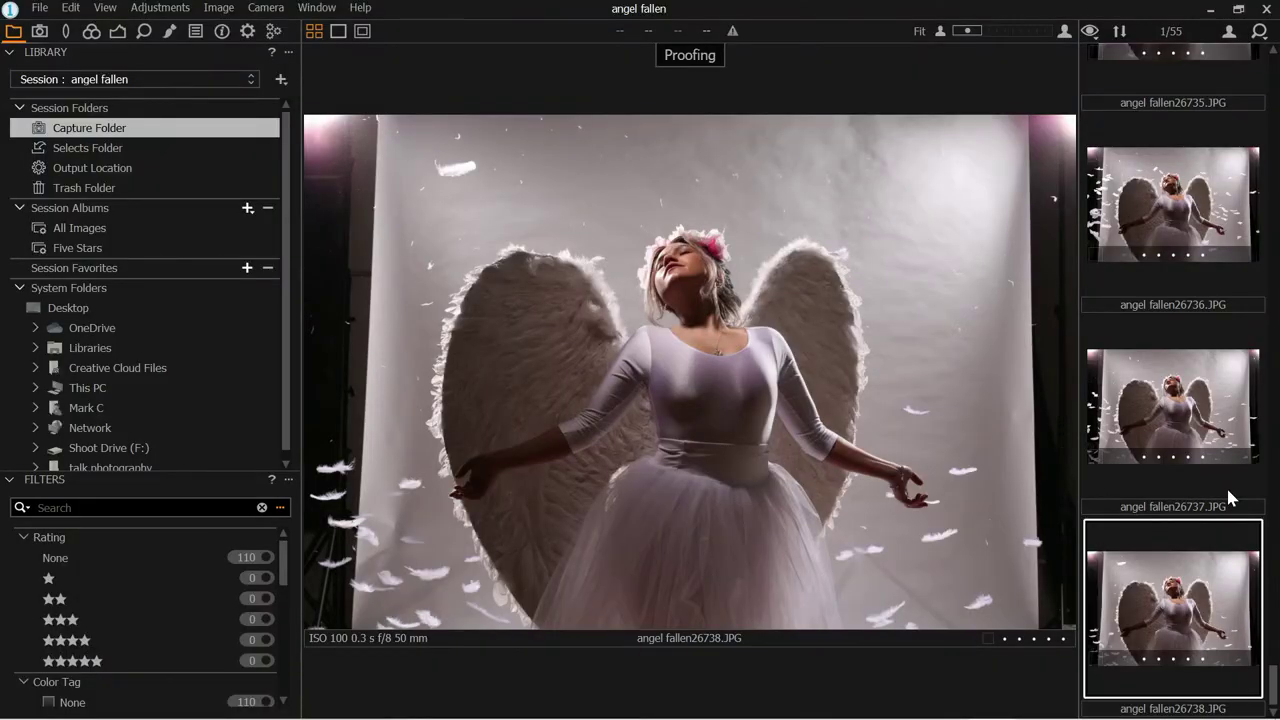
Go back through the Capture Folder shots from angel fallen26738.JPG to the early frame angel fallen26684.JPG
{"action": "key", "text": "Up"}
{"action": "key", "text": "Up"}
{"action": "key", "text": "Up"}
{"action": "key", "text": "Up"}
{"action": "key", "text": "Up"}
{"action": "key", "text": "Up"}
{"action": "key", "text": "Up"}
{"action": "key", "text": "Up"}
{"action": "key", "text": "Up"}
{"action": "key", "text": "Up"}
{"action": "key", "text": "Up"}
{"action": "key", "text": "Up"}
{"action": "key", "text": "Up"}
{"action": "key", "text": "Up"}
{"action": "key", "text": "Up"}
{"action": "key", "text": "Up"}
{"action": "key", "text": "Up"}
{"action": "key", "text": "Up"}
{"action": "key", "text": "Up"}
{"action": "key", "text": "Up"}
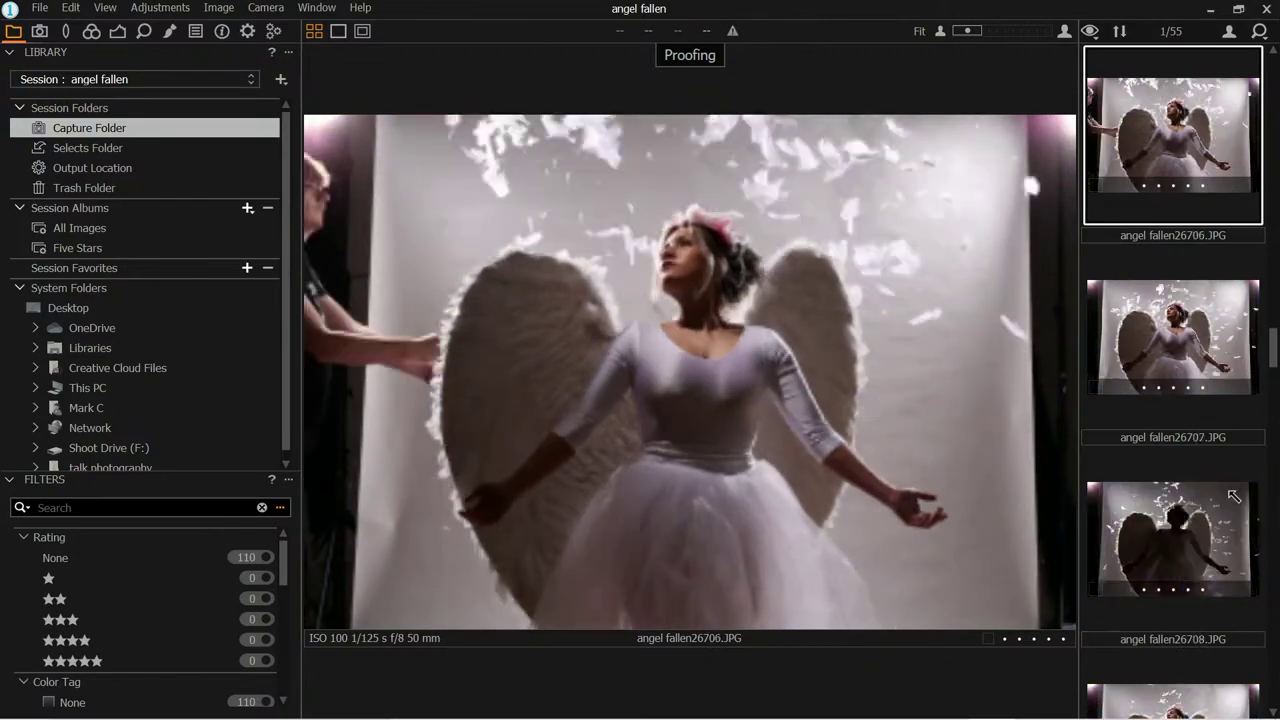
{"action": "key", "text": "Up"}
{"action": "key", "text": "Up"}
{"action": "key", "text": "Up"}
{"action": "key", "text": "Up"}
{"action": "key", "text": "Up"}
{"action": "key", "text": "Up"}
{"action": "key", "text": "Up"}
{"action": "key", "text": "Up"}
{"action": "key", "text": "Up"}
{"action": "key", "text": "Up"}
{"action": "key", "text": "Up"}
{"action": "key", "text": "Up"}
{"action": "key", "text": "Up"}
{"action": "key", "text": "Up"}
{"action": "key", "text": "Up"}
{"action": "key", "text": "Up"}
{"action": "key", "text": "Up"}
{"action": "key", "text": "Up"}
{"action": "key", "text": "Up"}
{"action": "key", "text": "Up"}
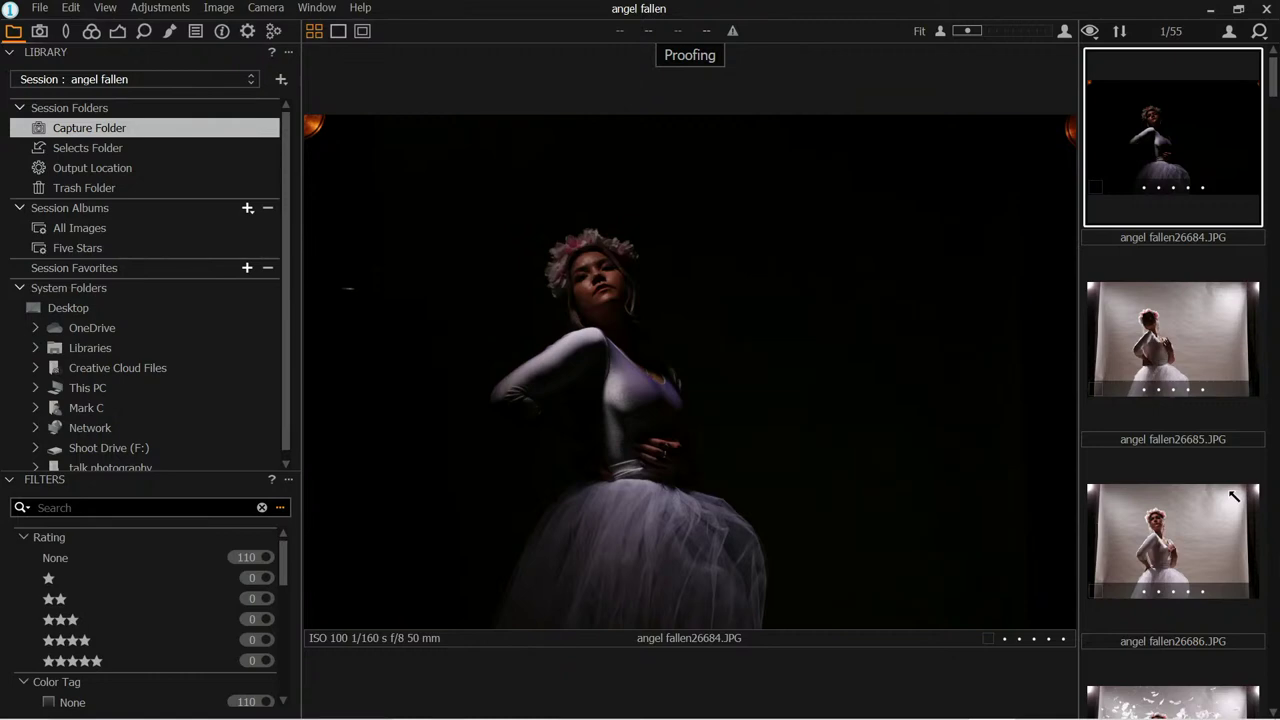
Review the shots one by one in shooting order, from angel fallen26685.JPG through angel fallen26704.JPG
{"action": "key", "text": "Down"}
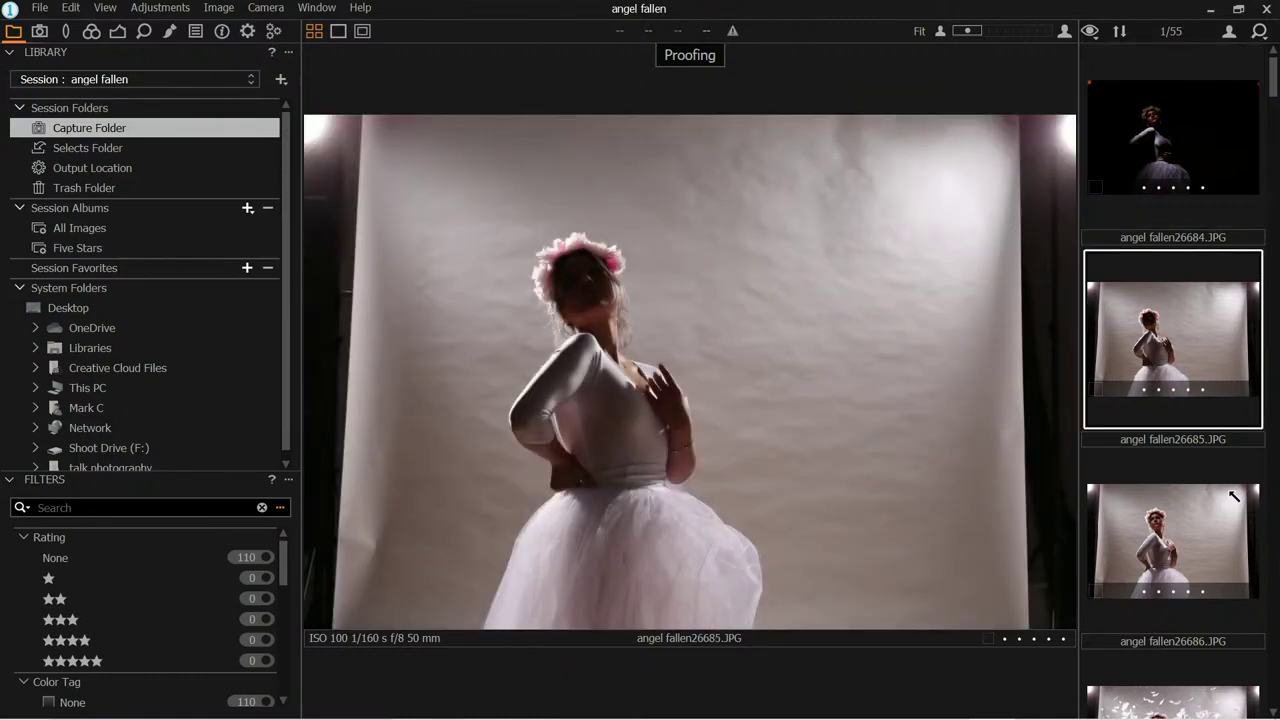
{"action": "key", "text": "Down"}
{"action": "key", "text": "Down"}
{"action": "key", "text": "Down"}
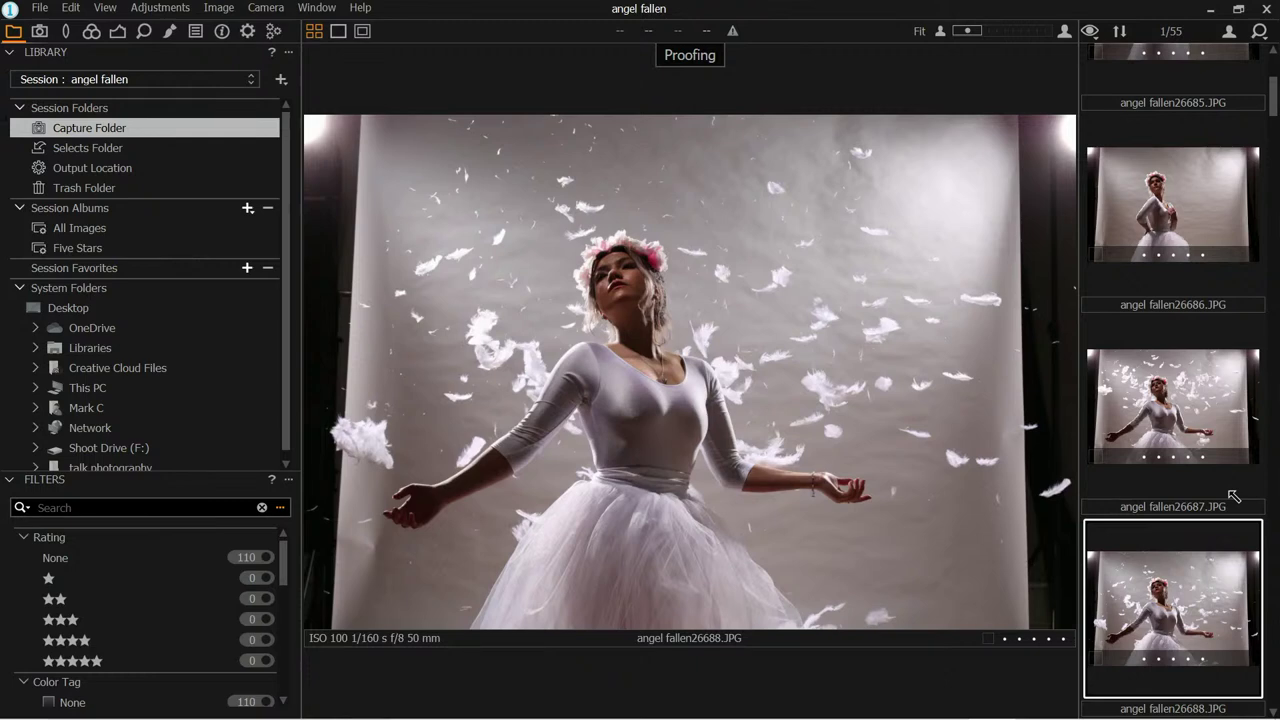
{"action": "key", "text": "Down"}
{"action": "key", "text": "Down"}
{"action": "key", "text": "Down"}
{"action": "key", "text": "Down"}
{"action": "key", "text": "Down"}
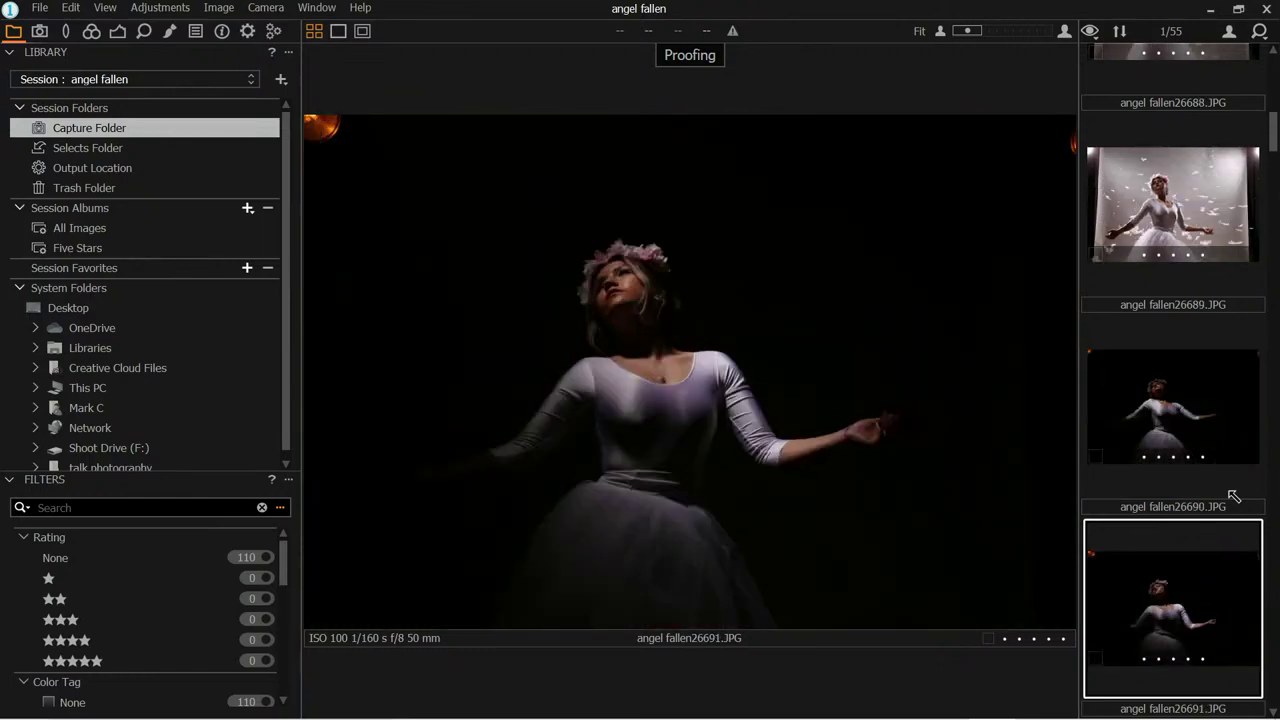
{"action": "key", "text": "Down"}
{"action": "key", "text": "Down"}
{"action": "key", "text": "Down"}
{"action": "key", "text": "Down"}
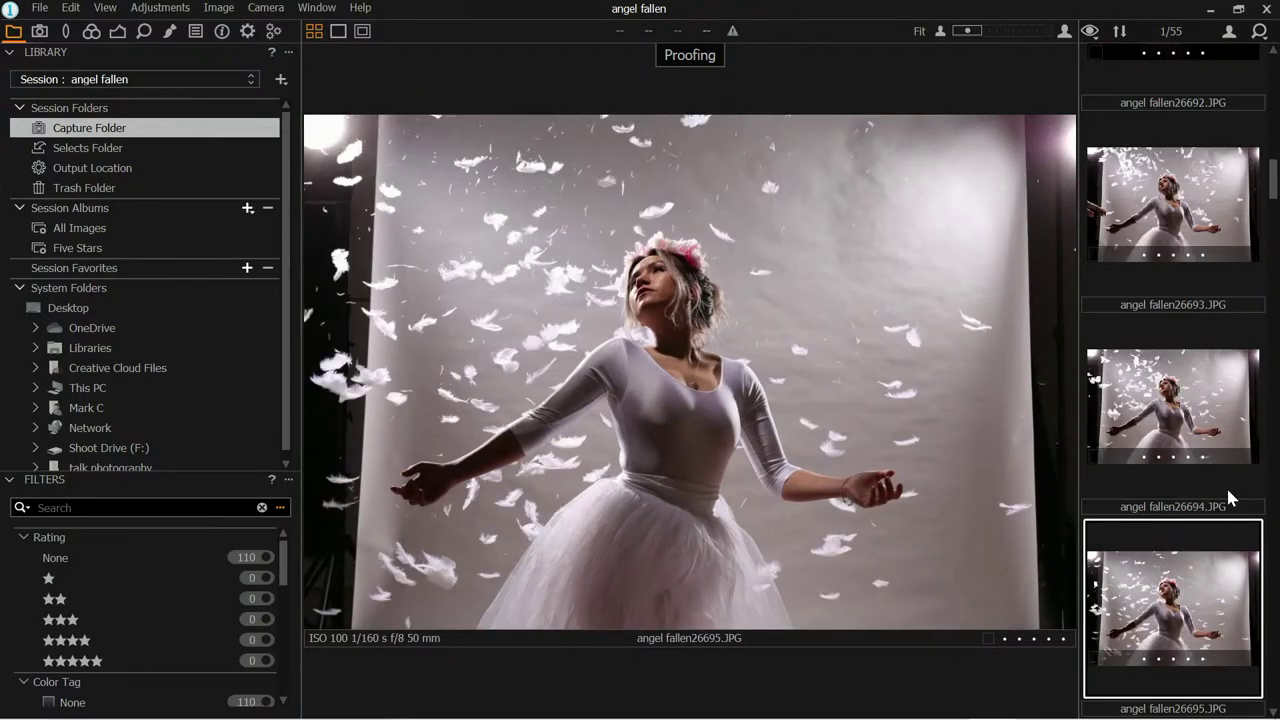
{"action": "key", "text": "Down"}
{"action": "key", "text": "Down"}
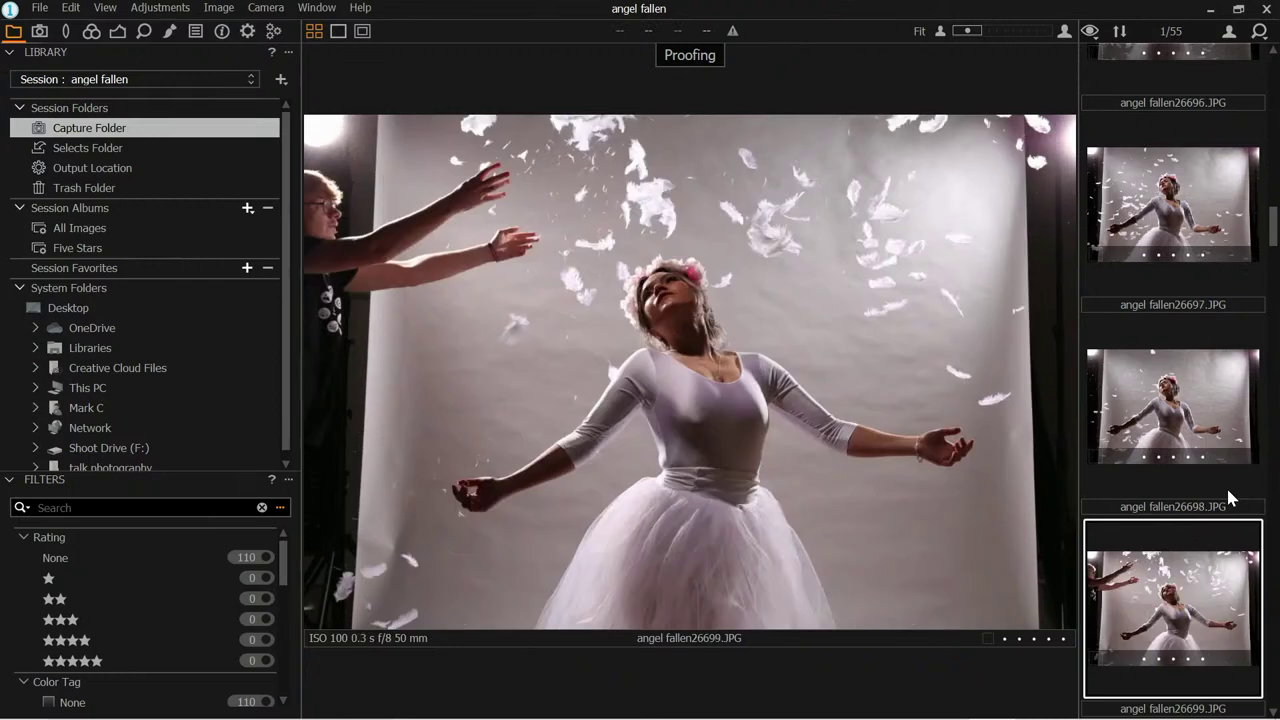
{"action": "key", "text": "Down"}
{"action": "key", "text": "Down"}
{"action": "key", "text": "Down"}
{"action": "key", "text": "Down"}
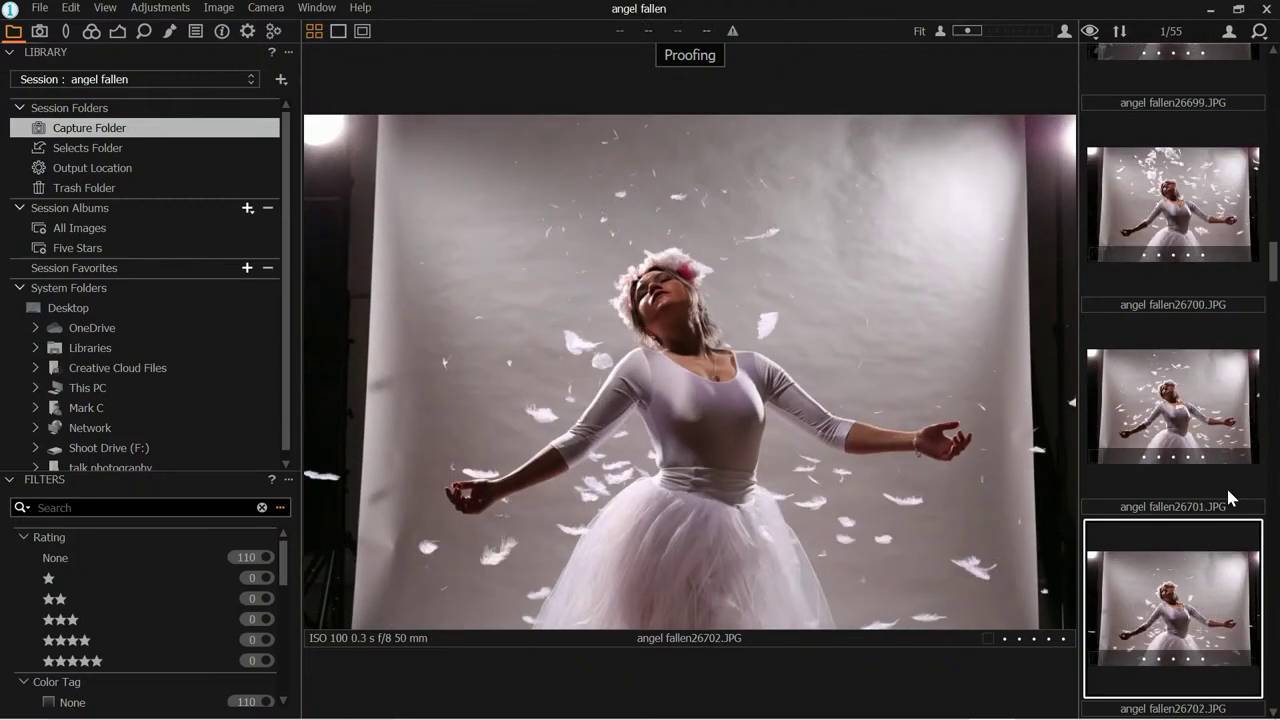
{"action": "key", "text": "Down"}
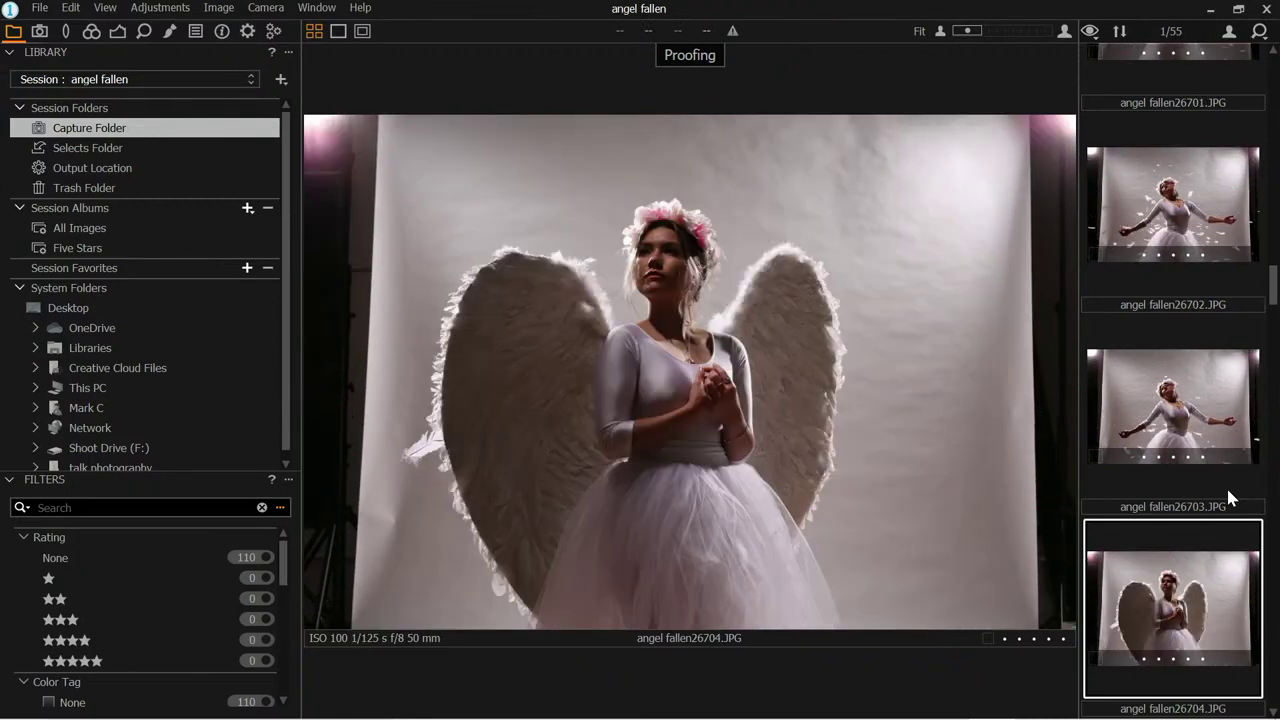